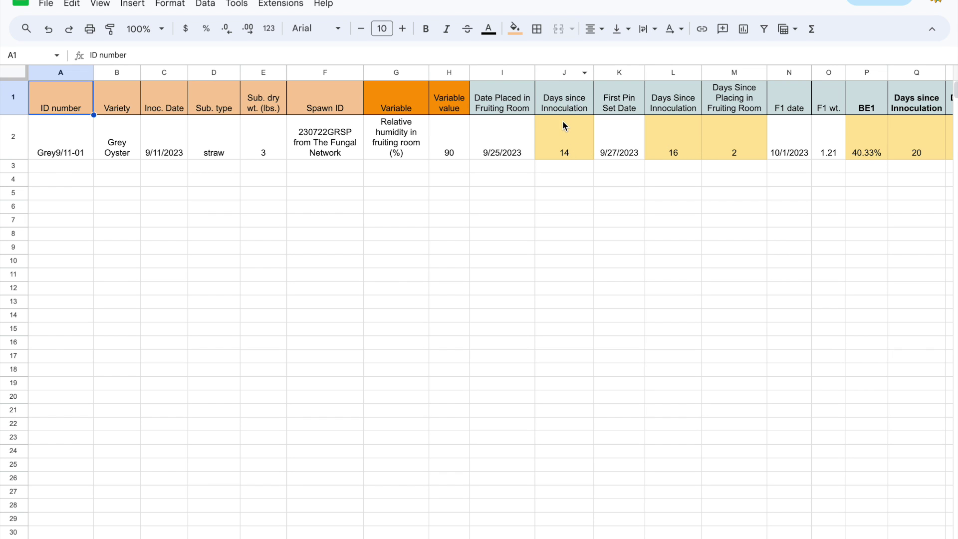
- Check the =I2-C2 formula in J2 and fill it down through row 23
{"action": "left_click", "coordinate": [564, 138]}
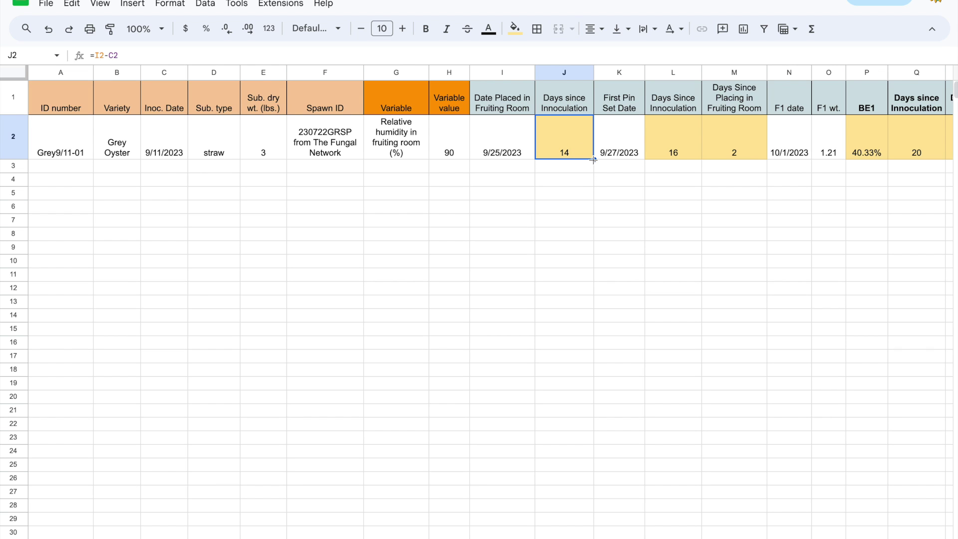
{"action": "left_click_drag", "start_coordinate": [593, 159], "coordinate": [574, 440]}
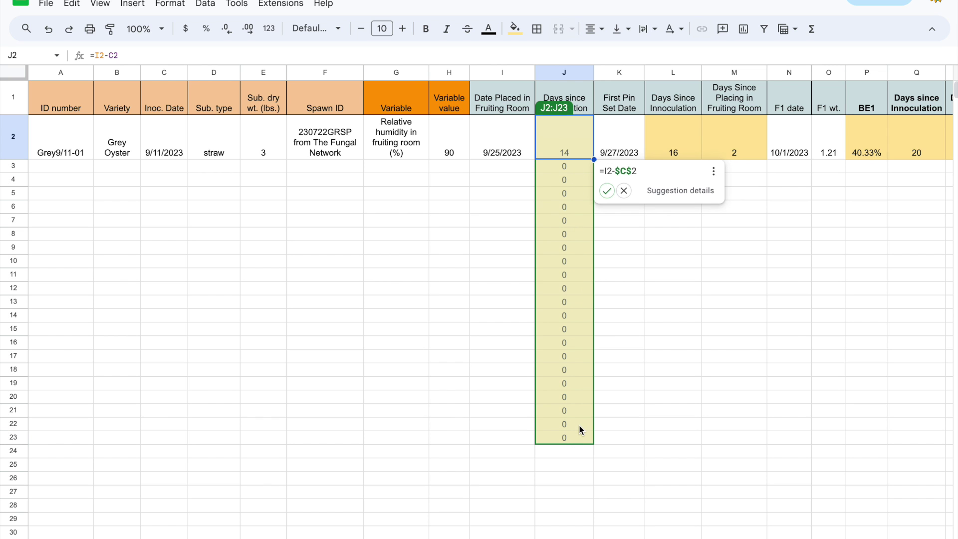
{"action": "mouse_move", "coordinate": [563, 171]}
{"action": "left_mouse_down"}
{"action": "mouse_move", "coordinate": [565, 452]}
{"action": "mouse_move", "coordinate": [566, 441]}
{"action": "left_mouse_up"}
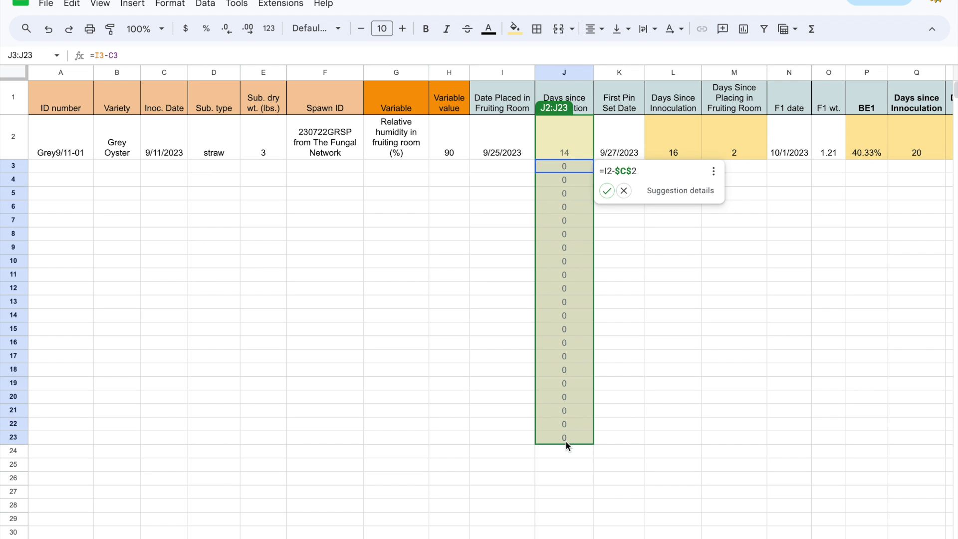
{"action": "key", "text": "Delete"}
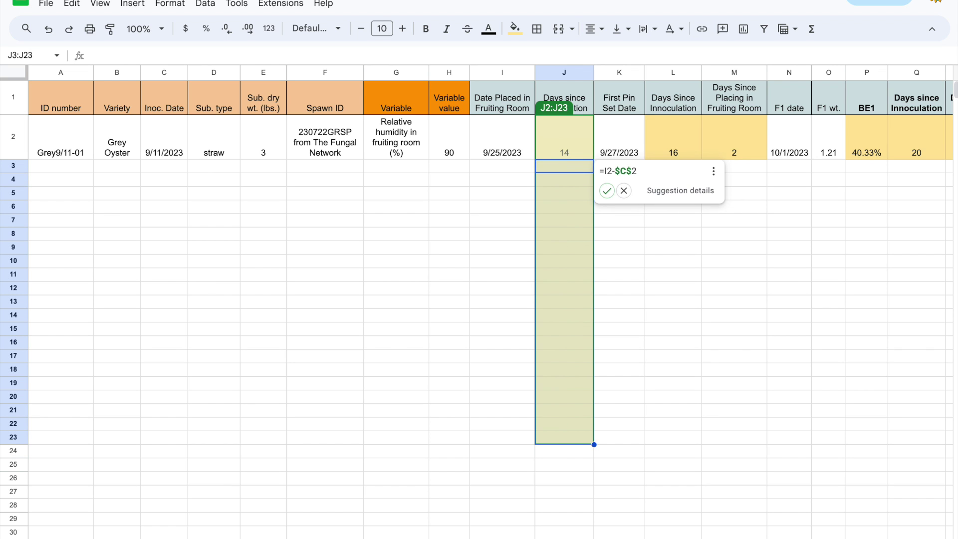
{"action": "left_click", "coordinate": [621, 364]}
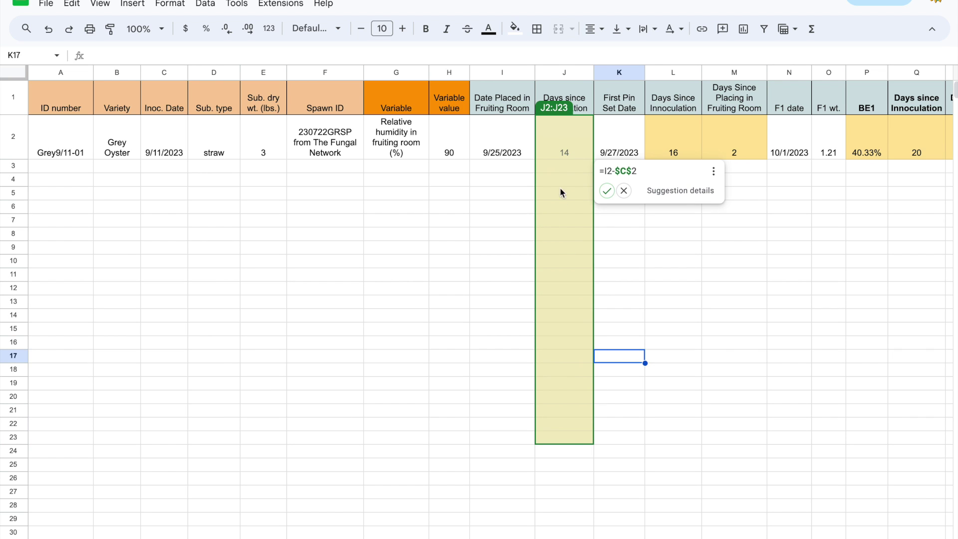
{"action": "left_click", "coordinate": [49, 30]}
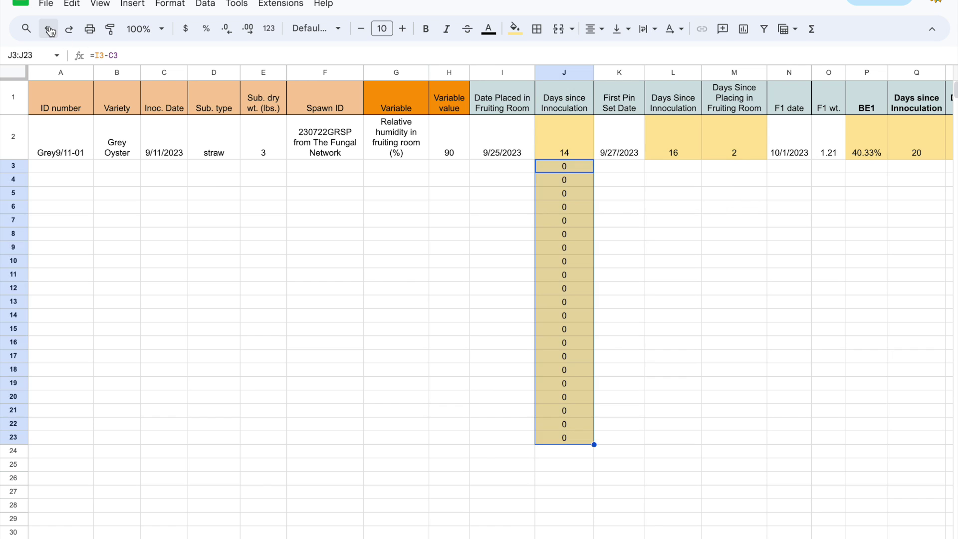
{"action": "left_click", "coordinate": [49, 30]}
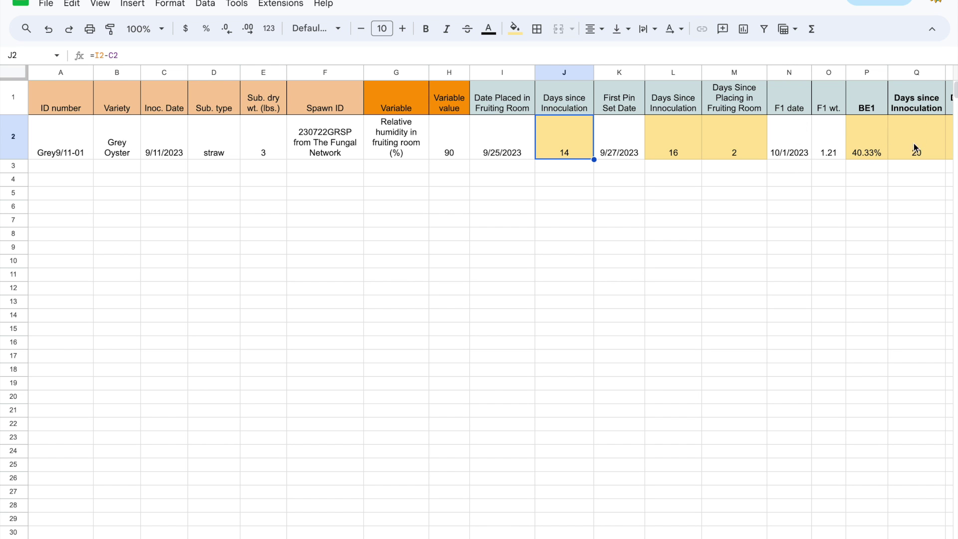
- Scroll right to columns S–AH to show flushes F2, F3 and the 68.67% TOTAL BE
{"action": "scroll", "coordinate": [763, 344], "scroll_direction": "right", "scroll_amount": 1}
{"action": "scroll", "coordinate": [750, 339], "scroll_direction": "right", "scroll_amount": 2}
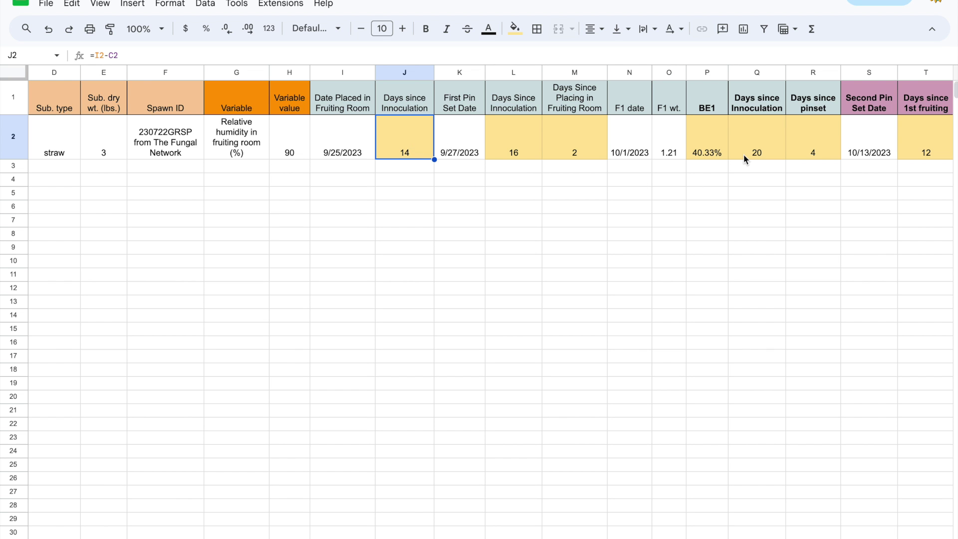
{"action": "scroll", "coordinate": [746, 153], "scroll_direction": "right", "scroll_amount": 10}
{"action": "scroll", "coordinate": [746, 154], "scroll_direction": "right", "scroll_amount": 3}
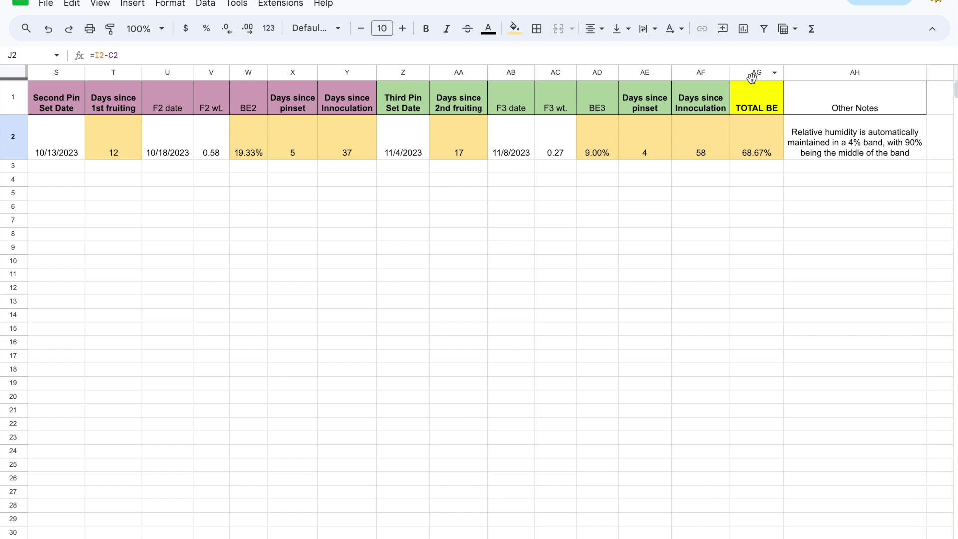
- Select AG2 to display the TOTAL BE formula =AD2+W2+P2
{"action": "mouse_move", "coordinate": [756, 73]}
{"action": "left_click", "coordinate": [756, 154]}
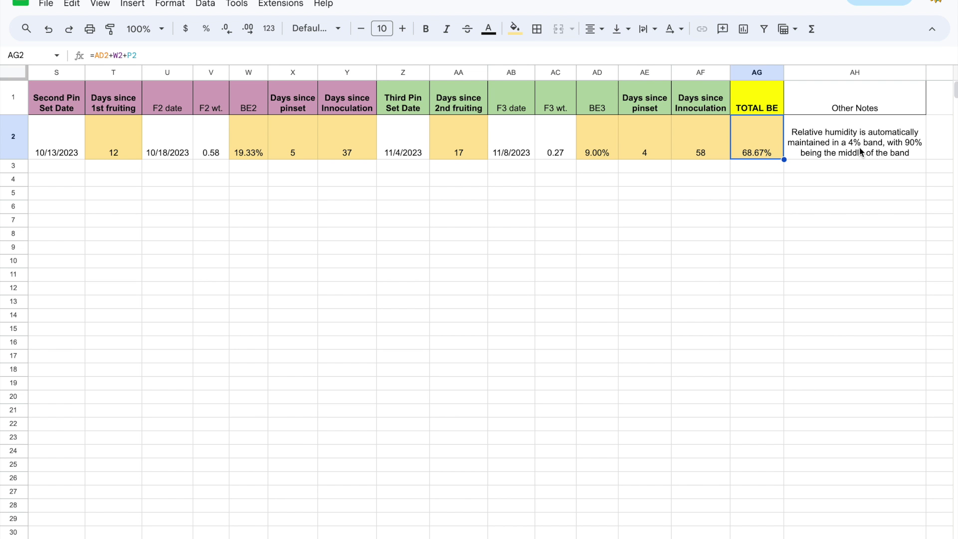
- Scroll left back to column A, showing ID number through BE1
{"action": "scroll", "coordinate": [830, 147], "scroll_direction": "left", "scroll_amount": 5}
{"action": "scroll", "coordinate": [830, 148], "scroll_direction": "left", "scroll_amount": 5}
{"action": "scroll", "coordinate": [831, 148], "scroll_direction": "left", "scroll_amount": 4}
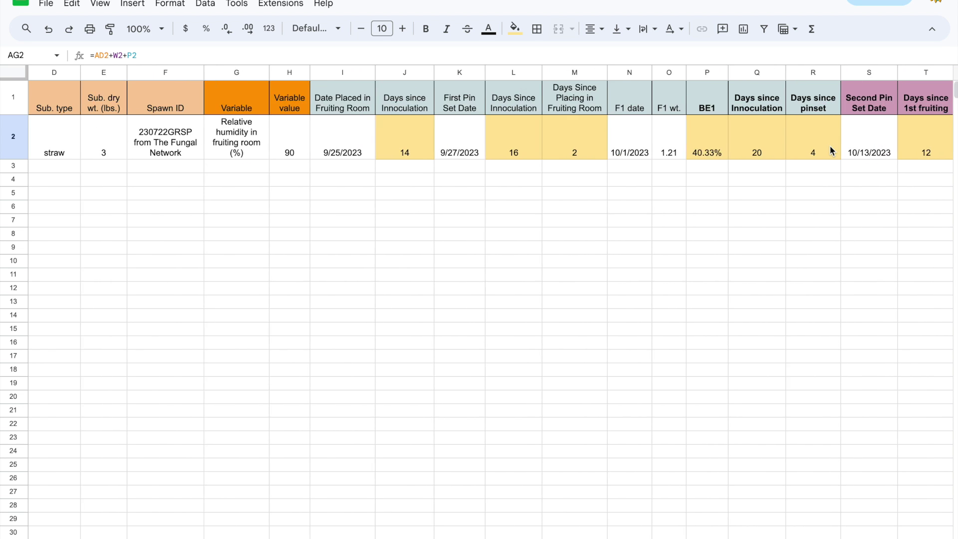
{"action": "scroll", "coordinate": [830, 147], "scroll_direction": "left", "scroll_amount": 3}
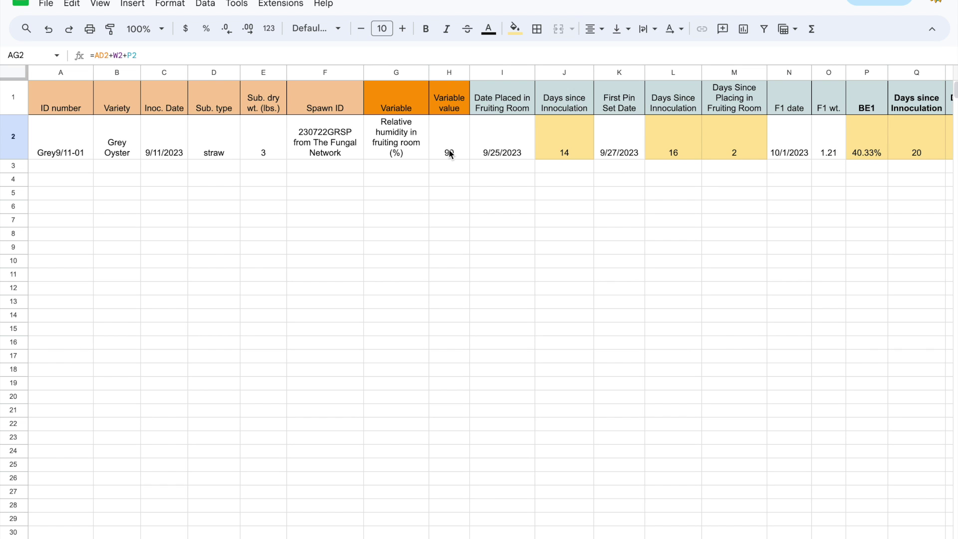
- Glance right at the notes, return to column A and select the ID in A2
{"action": "scroll", "coordinate": [449, 152], "scroll_direction": "right", "scroll_amount": 5}
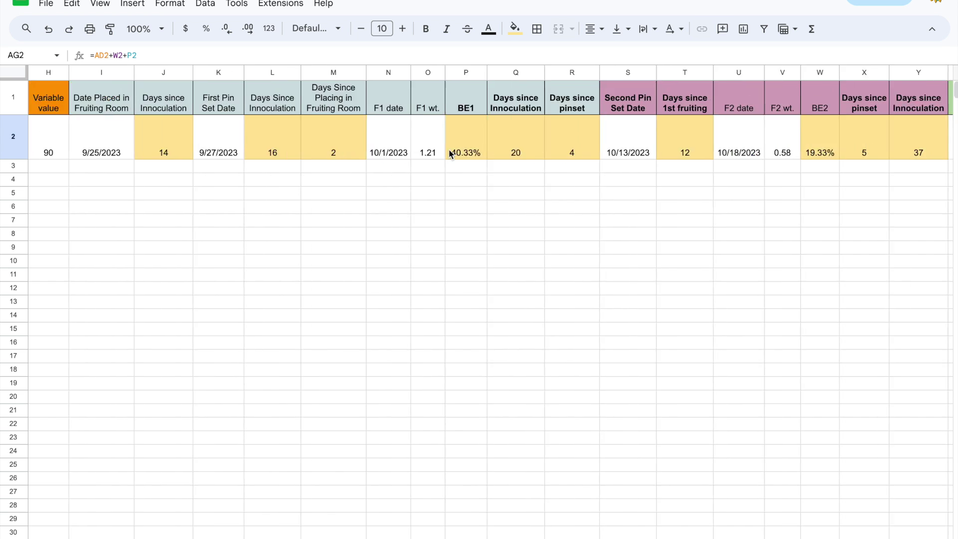
{"action": "scroll", "coordinate": [449, 152], "scroll_direction": "right", "scroll_amount": 5}
{"action": "scroll", "coordinate": [449, 152], "scroll_direction": "right", "scroll_amount": 4}
{"action": "scroll", "coordinate": [449, 153], "scroll_direction": "right", "scroll_amount": 2}
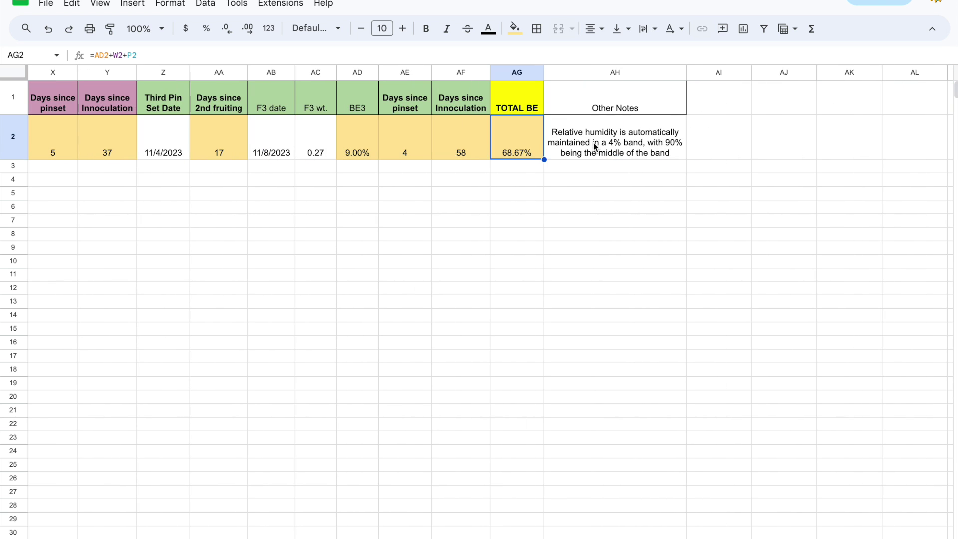
{"action": "scroll", "coordinate": [496, 168], "scroll_direction": "left", "scroll_amount": 15}
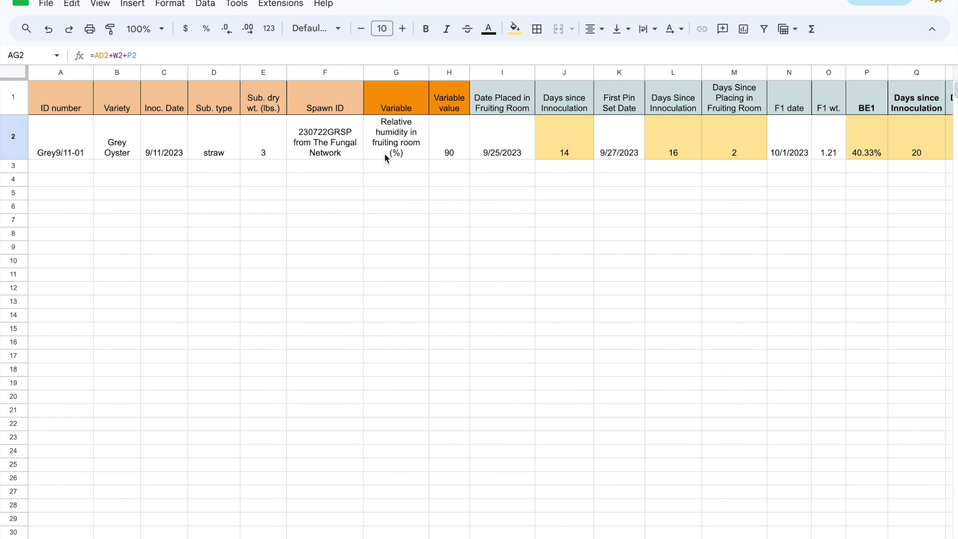
{"action": "left_click", "coordinate": [74, 152]}
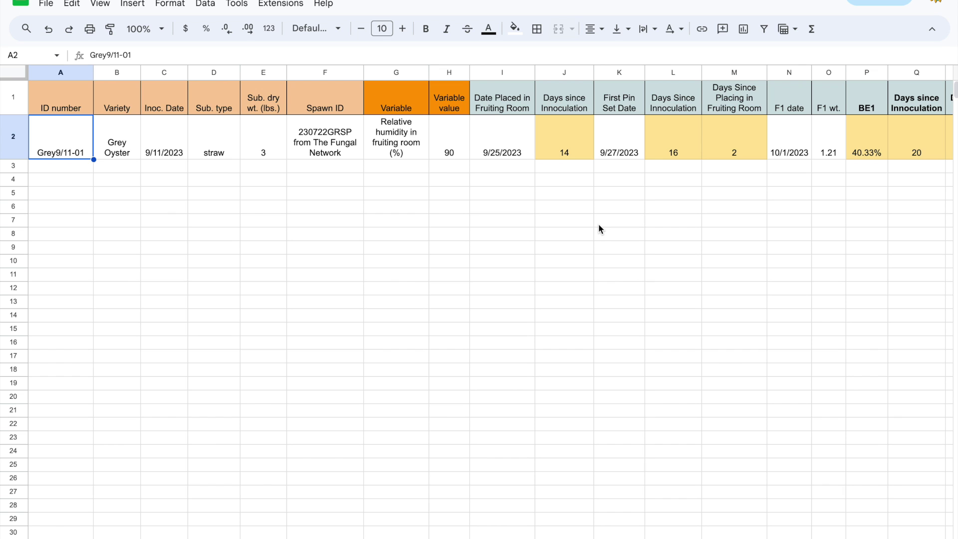
- Nudge the view right and back while A2 shows the ID Grey9/11-01
{"action": "scroll", "coordinate": [598, 226], "scroll_direction": "right", "scroll_amount": 3}
{"action": "scroll", "coordinate": [599, 226], "scroll_direction": "left", "scroll_amount": 3}
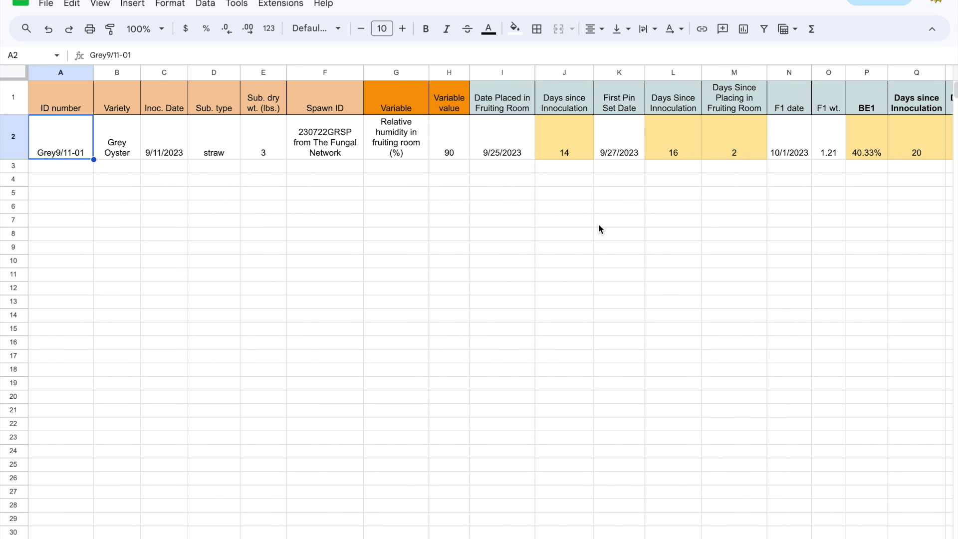